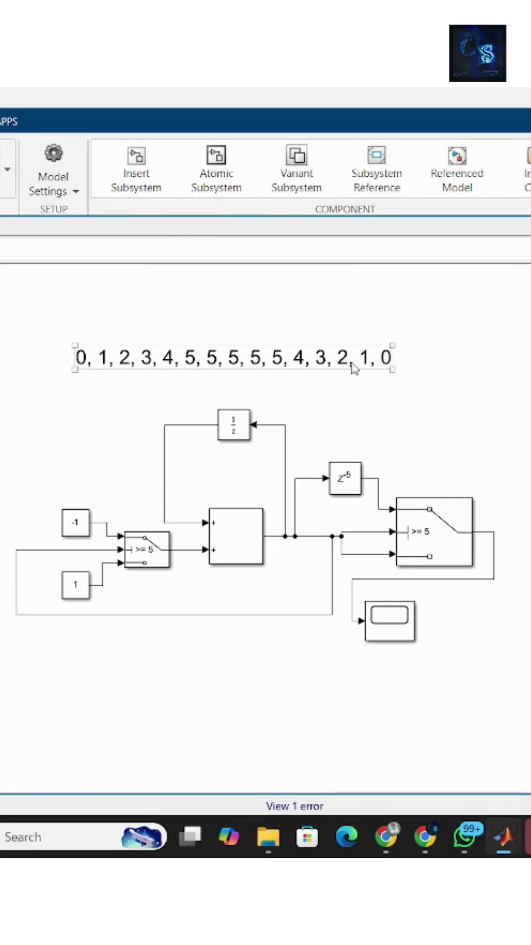
- Nudge the '0, 1, 2, 3…' sequence annotation a few pixels left
click(352, 369)
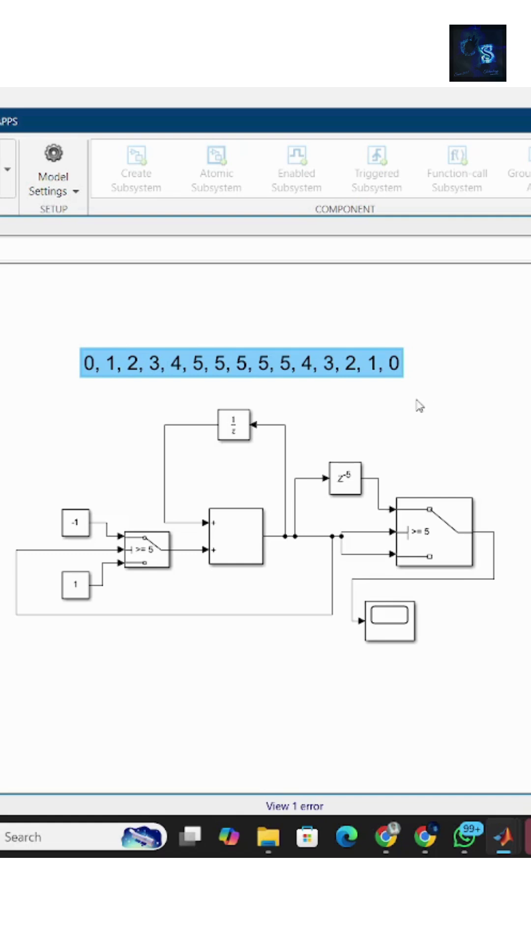
click(351, 366)
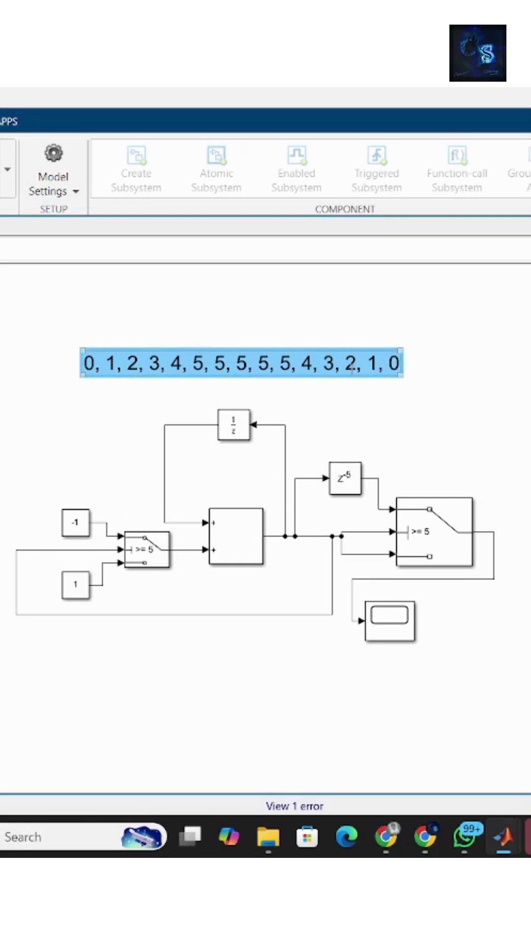
click(333, 327)
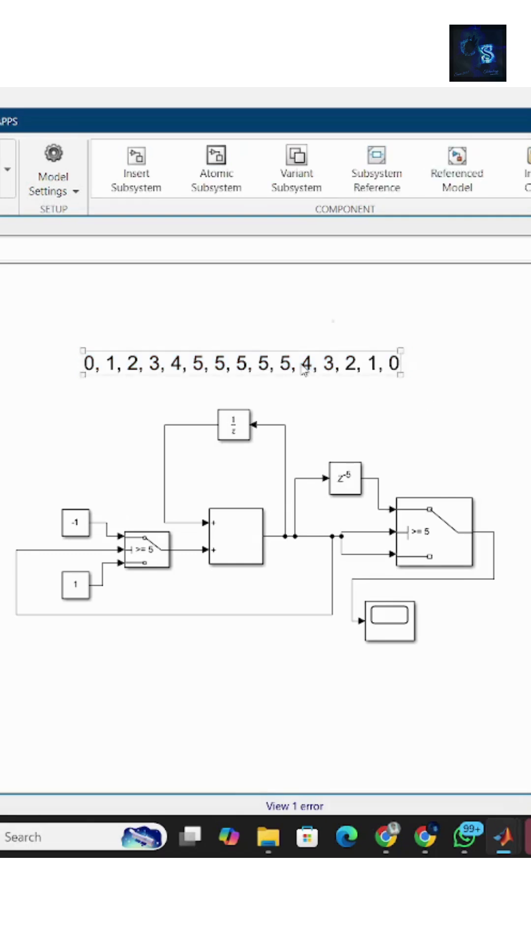
mouse_move(309, 367)
mouse_down()
mouse_move(301, 367)
mouse_move(311, 361)
mouse_up()
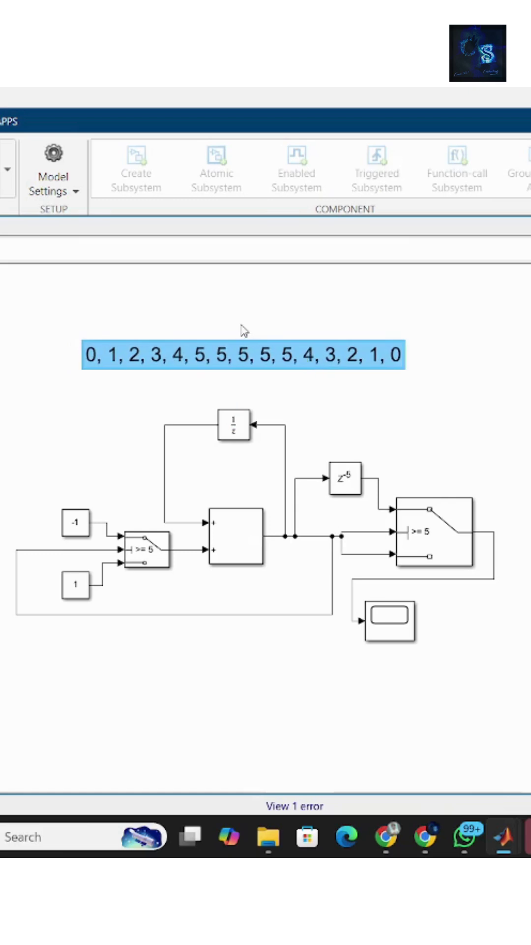
click(104, 404)
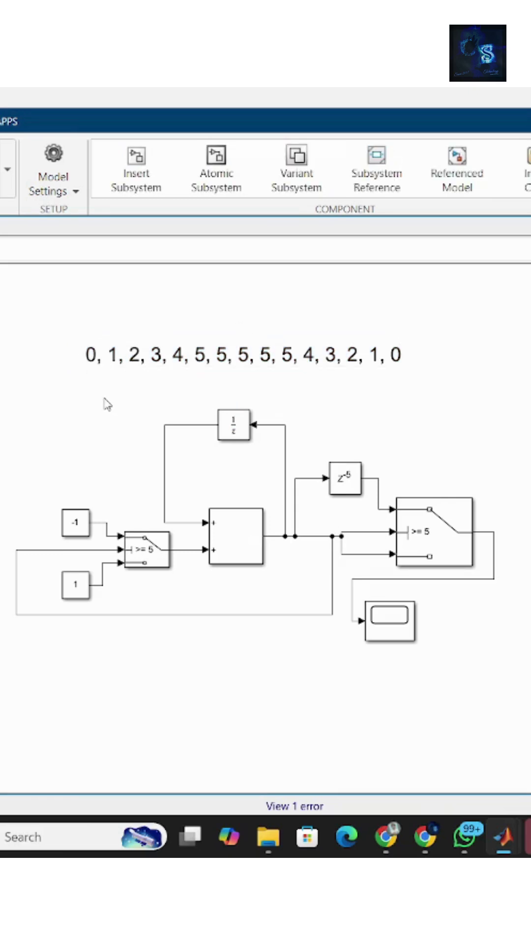
- Reselect the sequence annotation and enter and exit its text editing twice
click(93, 365)
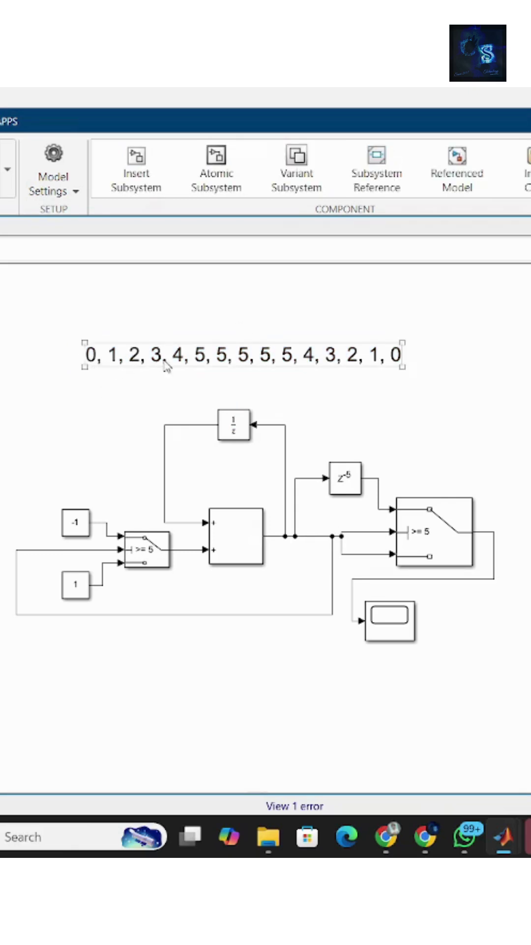
click(237, 330)
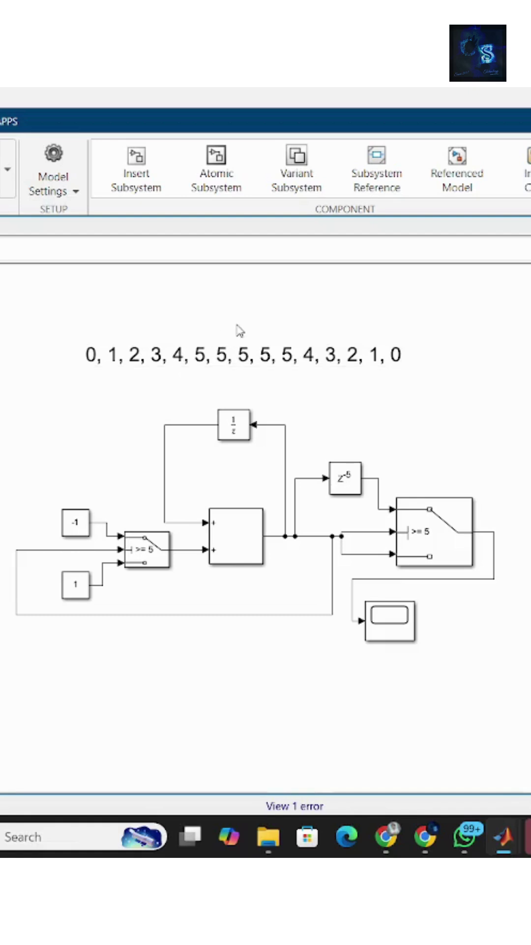
click(213, 343)
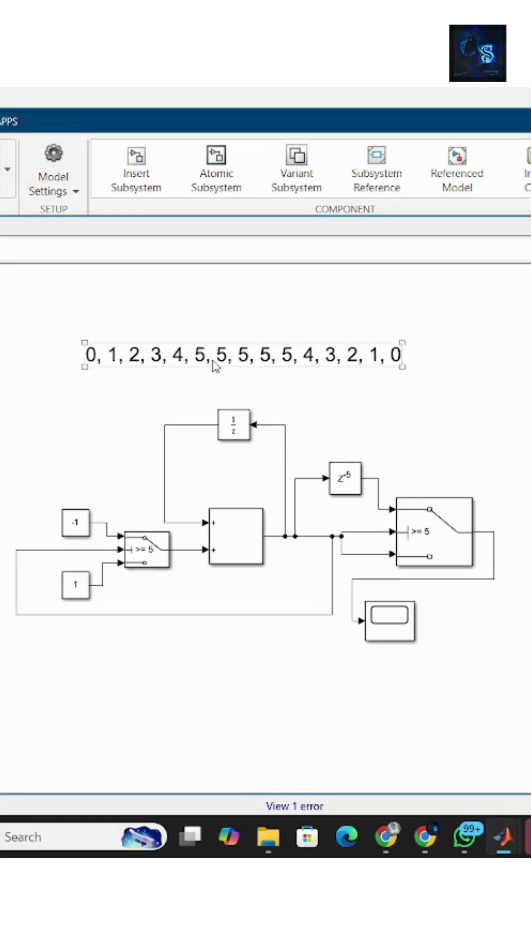
click(336, 385)
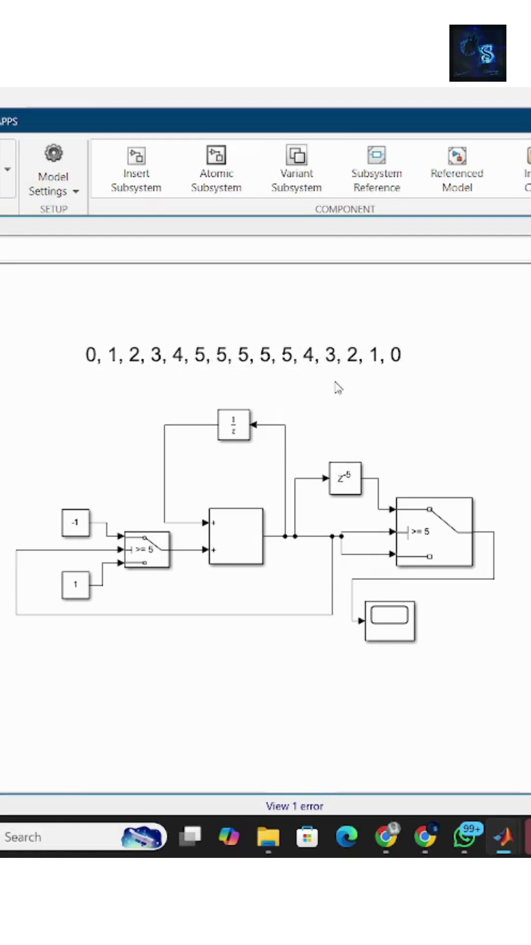
click(304, 362)
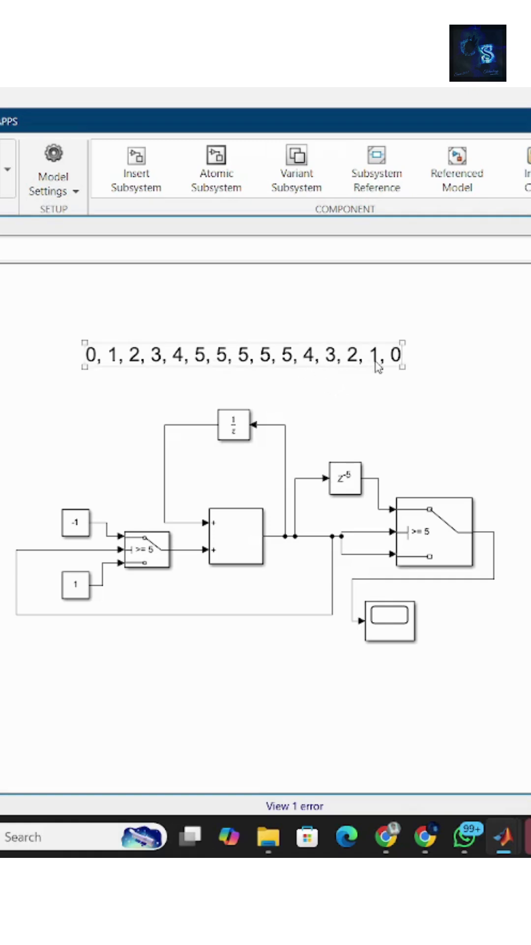
double_click(340, 363)
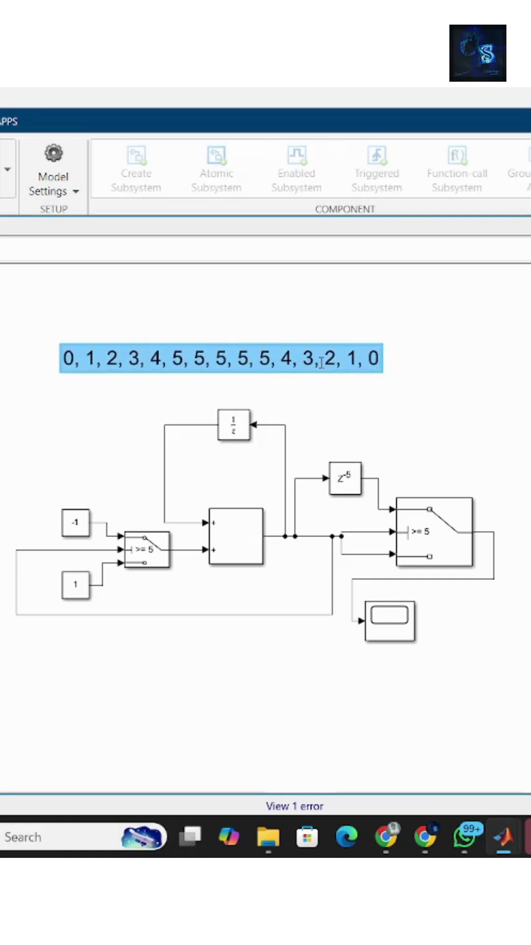
click(326, 336)
click(336, 426)
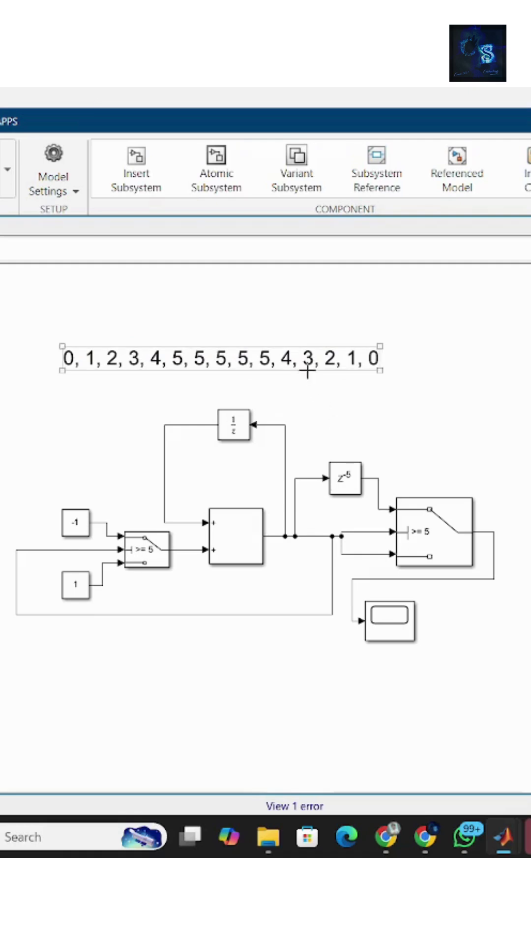
double_click(309, 364)
click(320, 413)
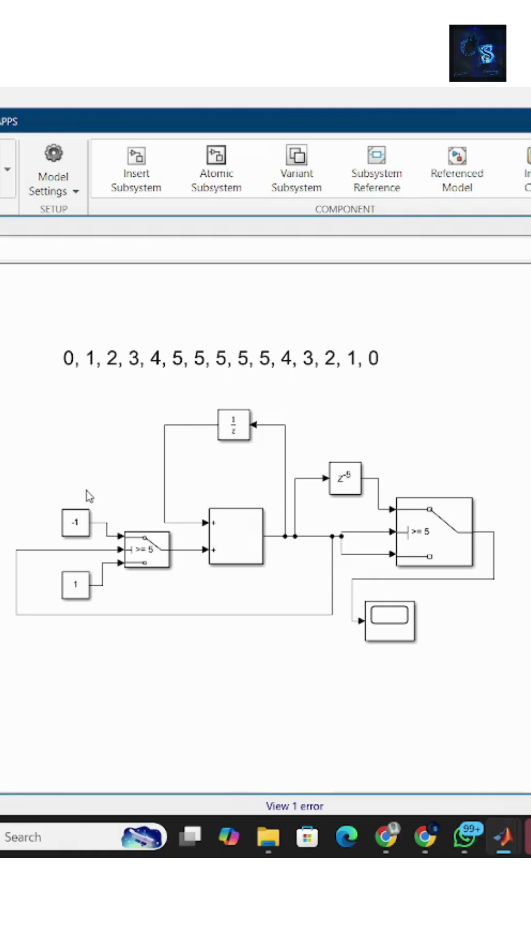
click(153, 550)
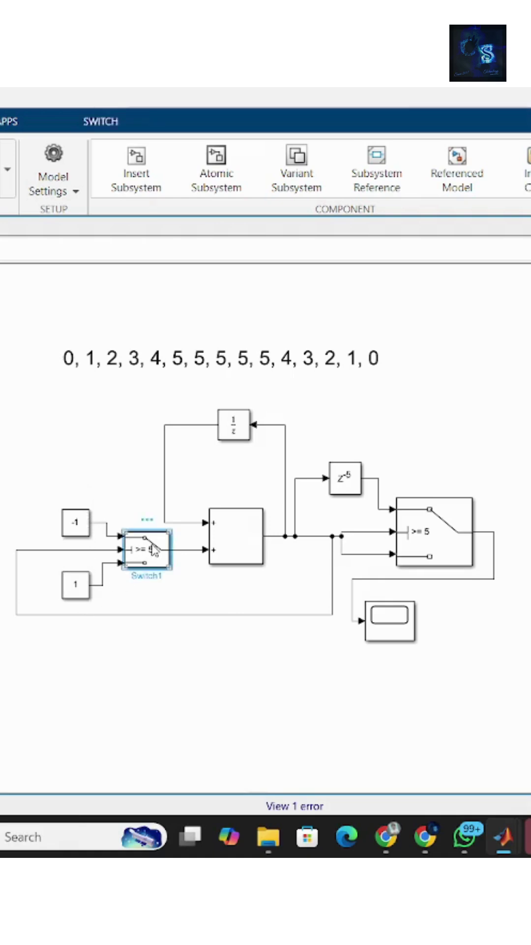
click(407, 543)
click(251, 555)
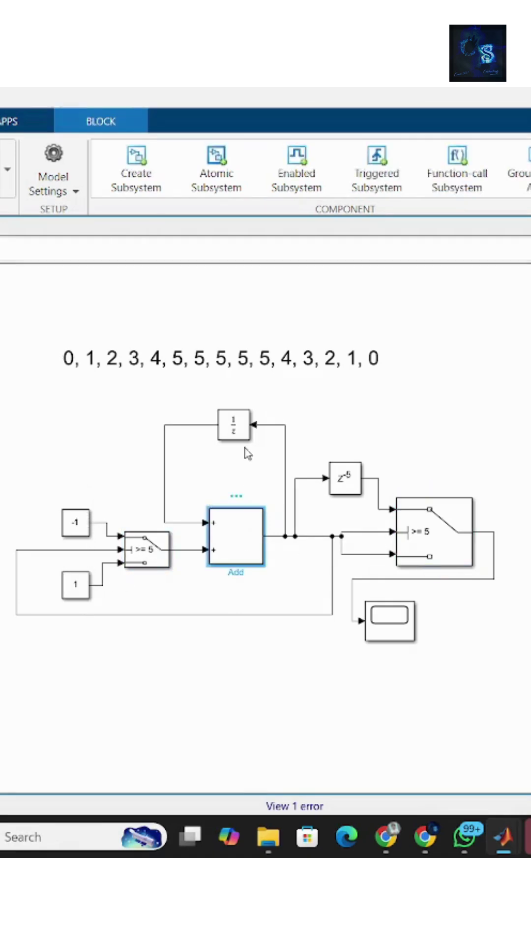
click(236, 428)
click(344, 480)
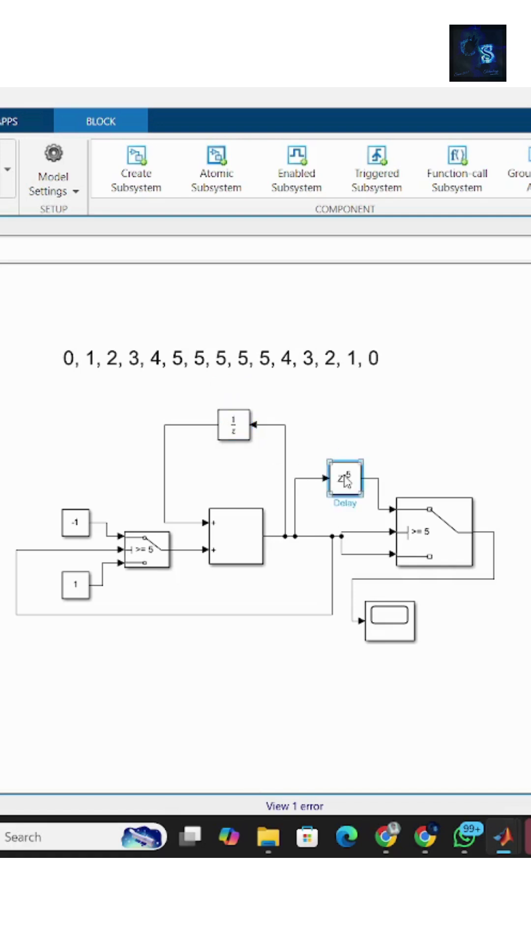
click(75, 460)
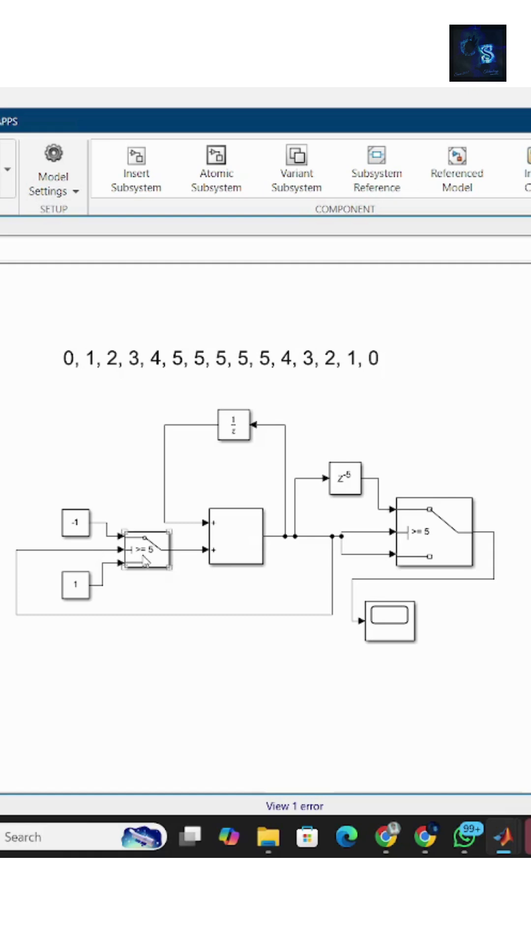
click(73, 591)
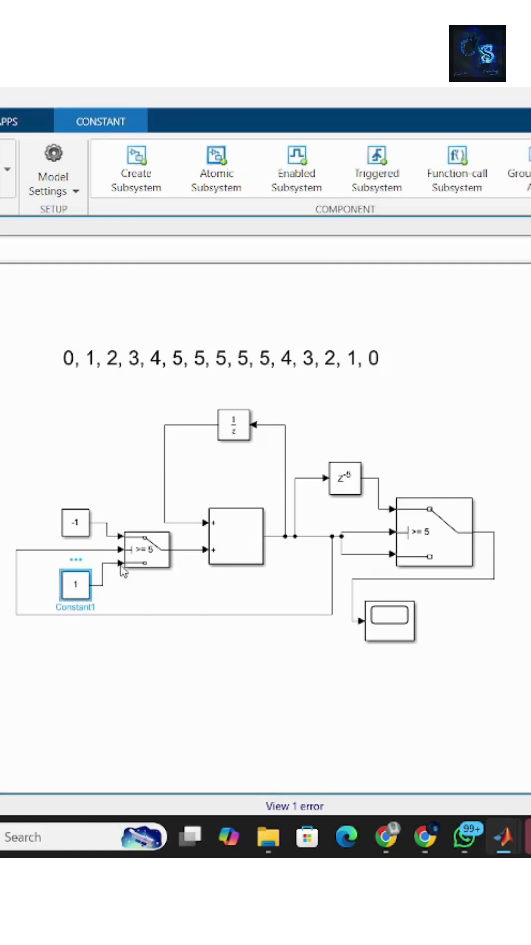
click(237, 536)
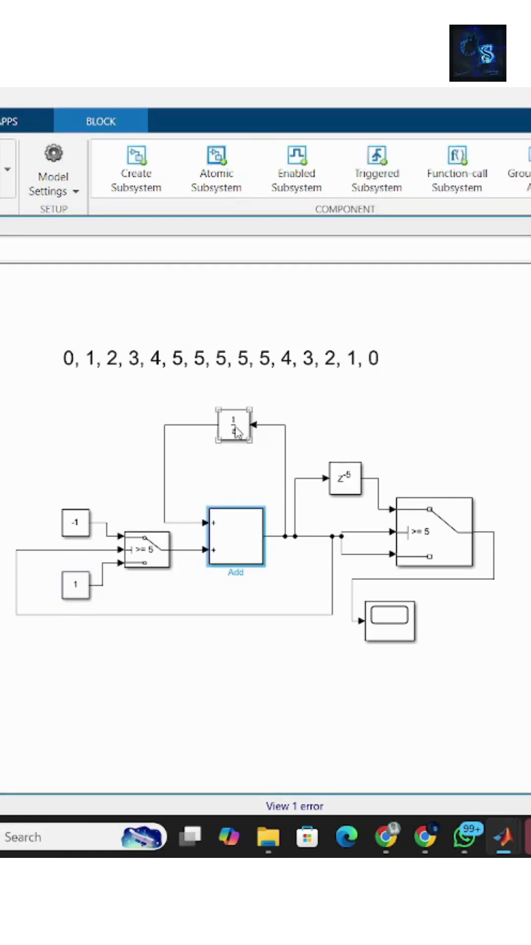
click(259, 473)
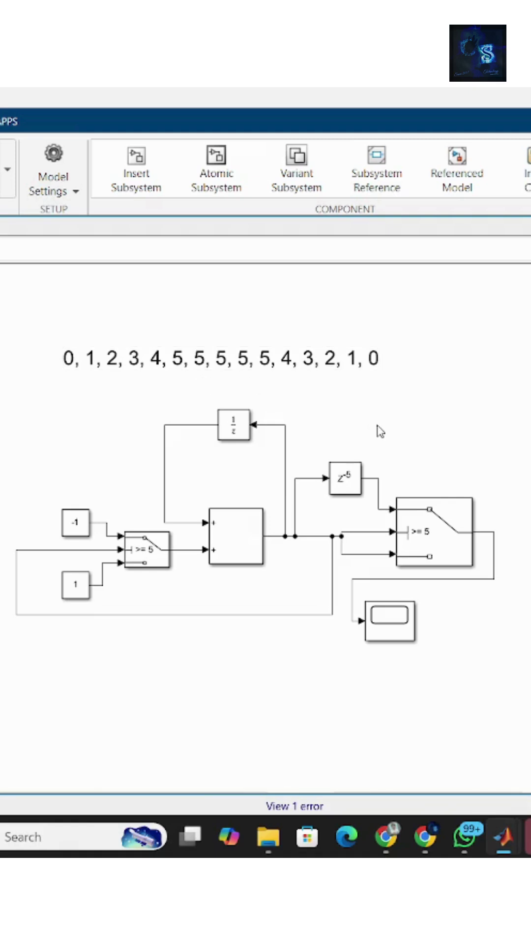
double_click(350, 479)
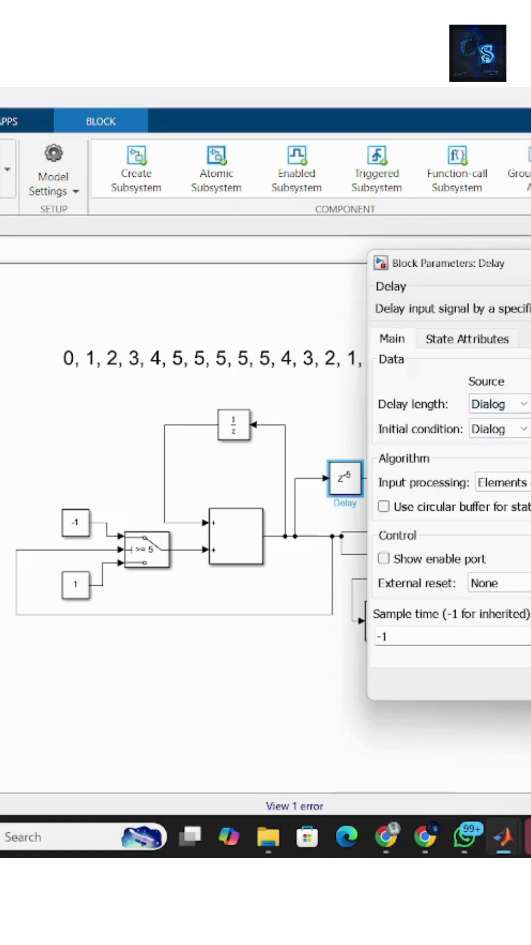
key(Return)
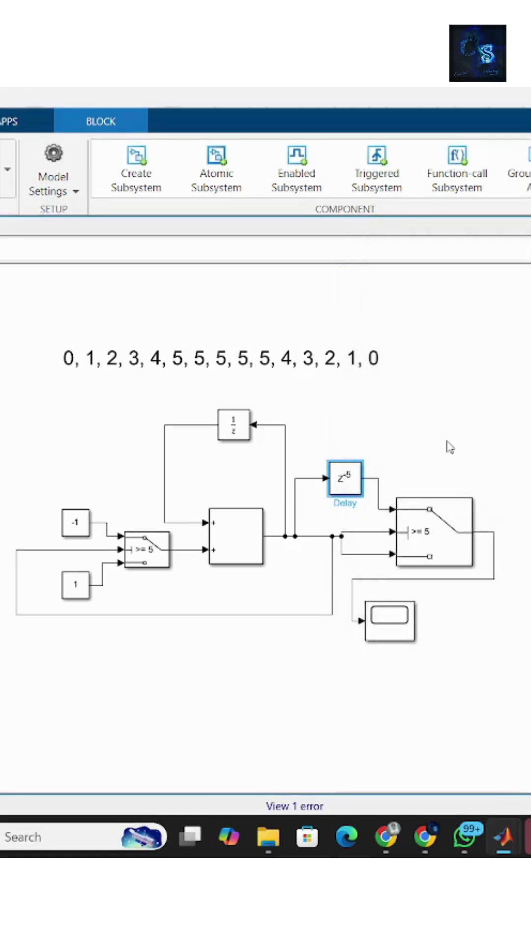
click(448, 447)
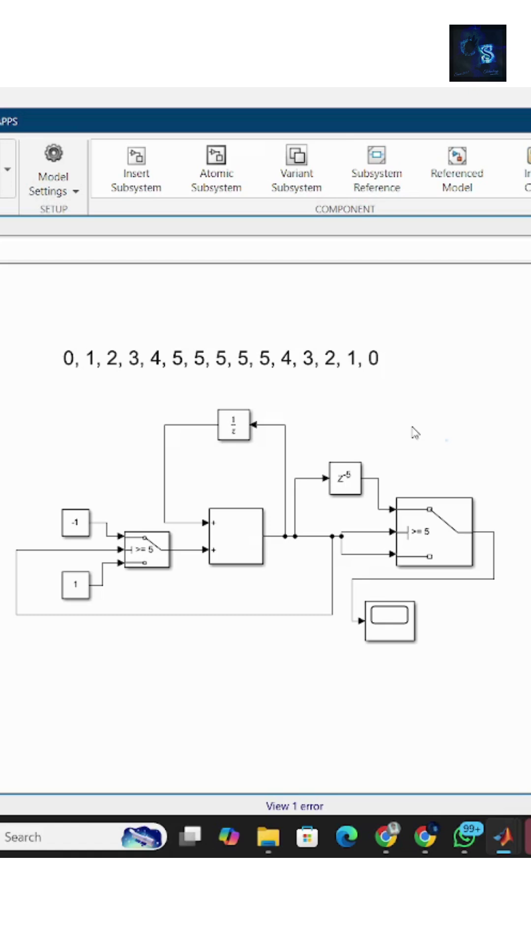
- Shift the Scope block slightly right and reposition the '0, 1, 2…' annotation a little
click(439, 514)
drag(394, 633, 406, 642)
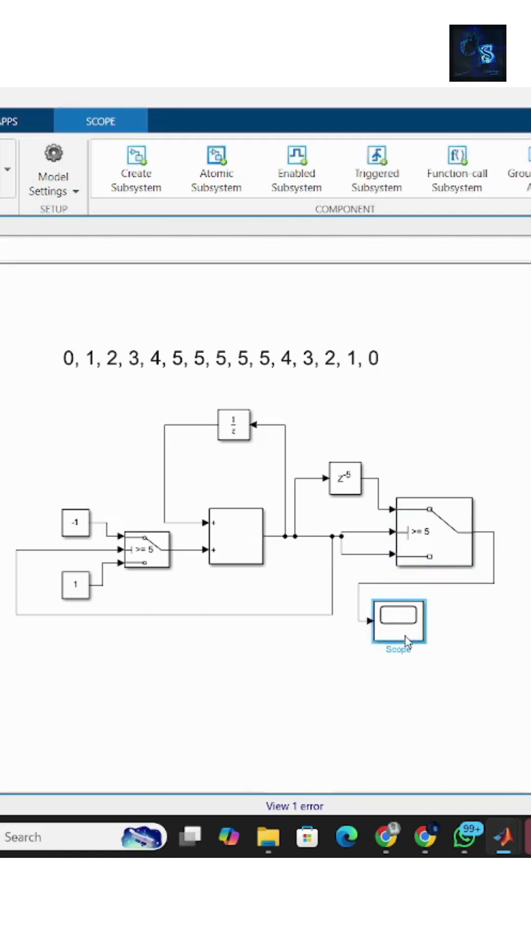
mouse_move(287, 363)
mouse_down()
mouse_move(270, 378)
mouse_move(296, 362)
mouse_up()
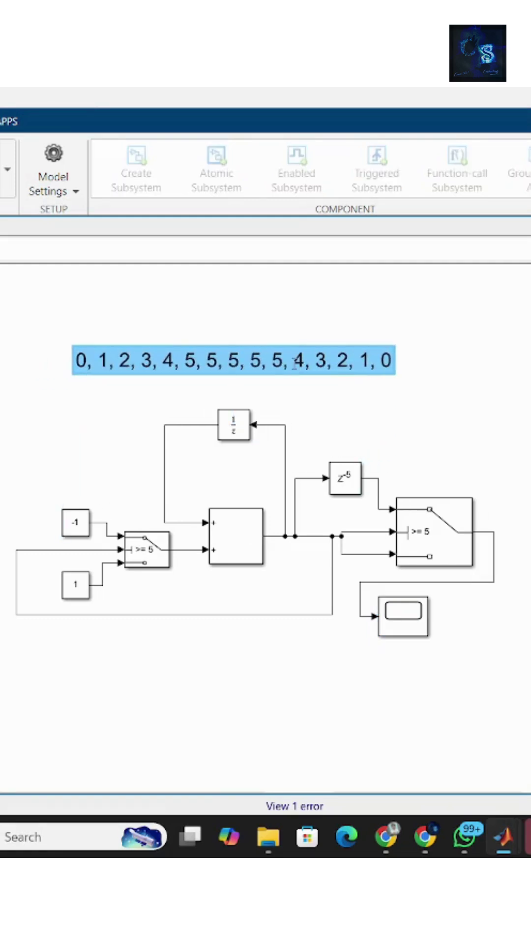
click(342, 310)
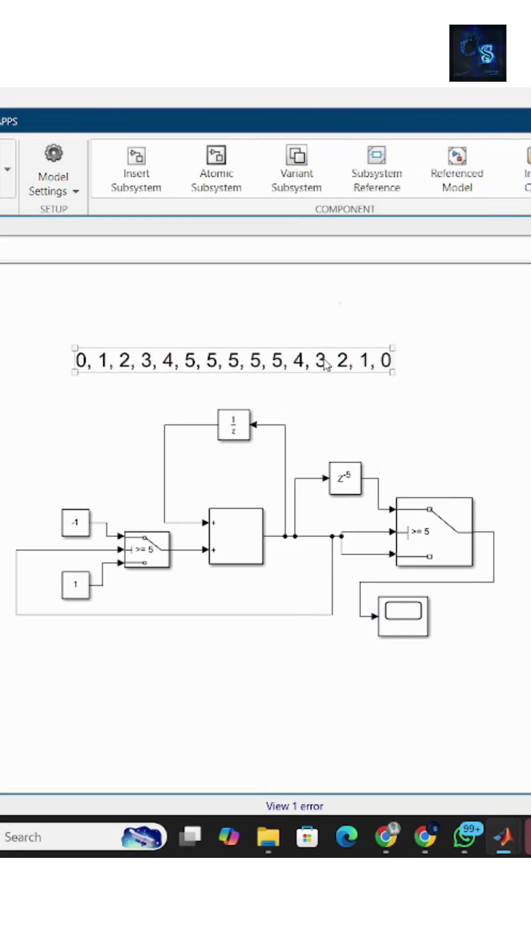
drag(326, 365, 309, 366)
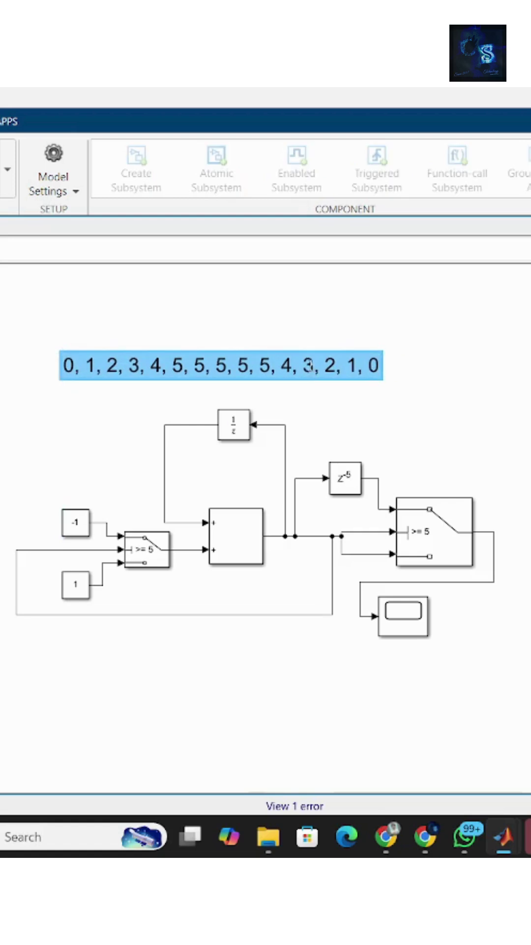
click(409, 391)
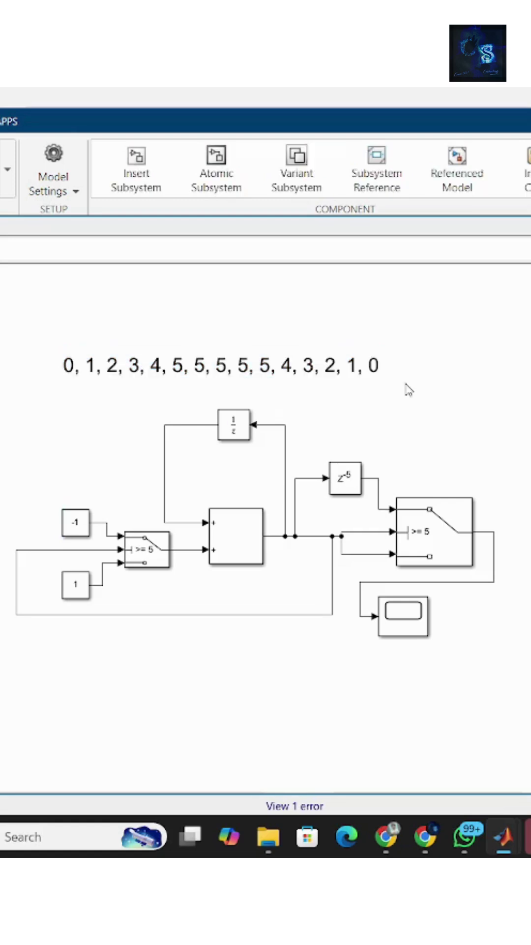